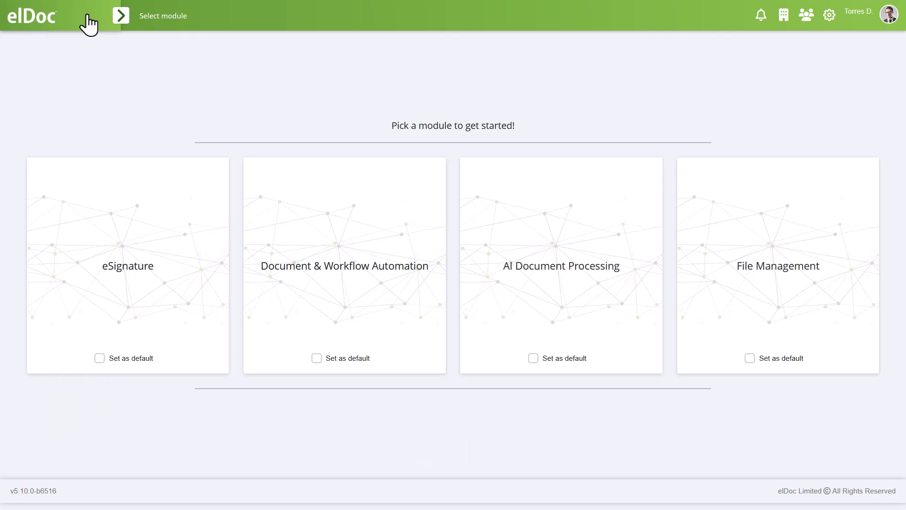
In the Document & Workflow Automation module, open the NDA workflow in the Workflow designer.
{"action": "left_click", "coordinate": [329, 280]}
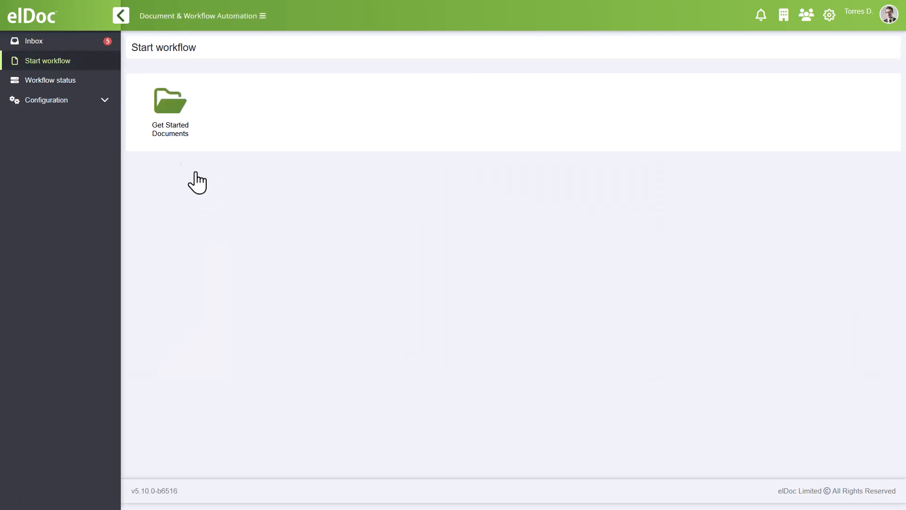
{"action": "left_click", "coordinate": [105, 105]}
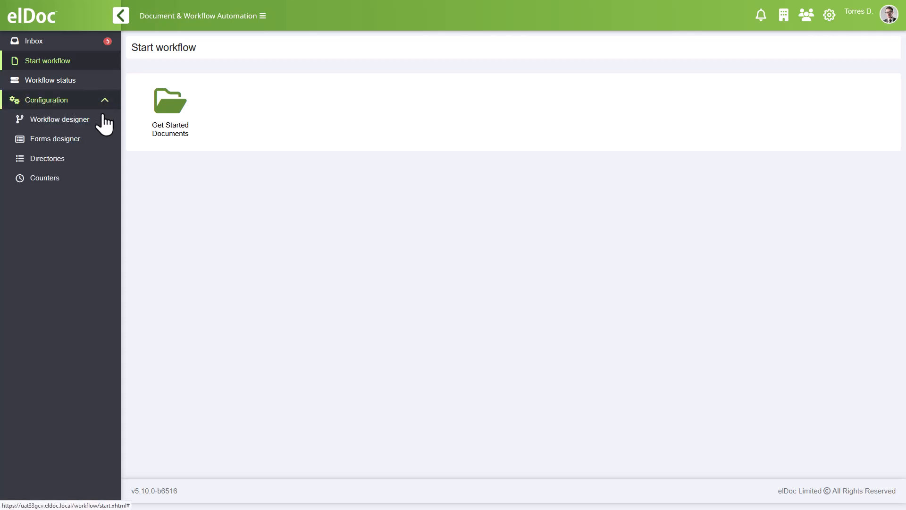
{"action": "left_click", "coordinate": [102, 123]}
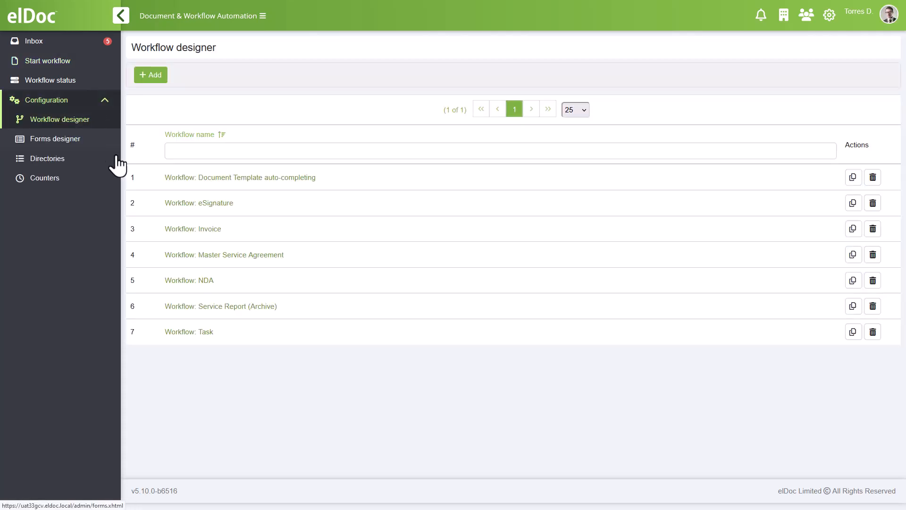
{"action": "left_click", "coordinate": [171, 290]}
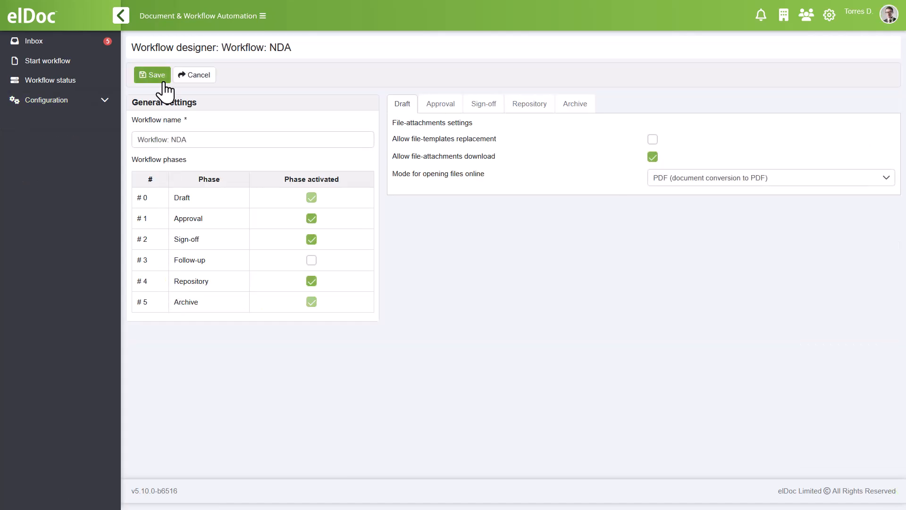
For the Approval phase, set the mode for opening files online to Online edit and the workflow route to Fixed route.
{"action": "left_click", "coordinate": [449, 106]}
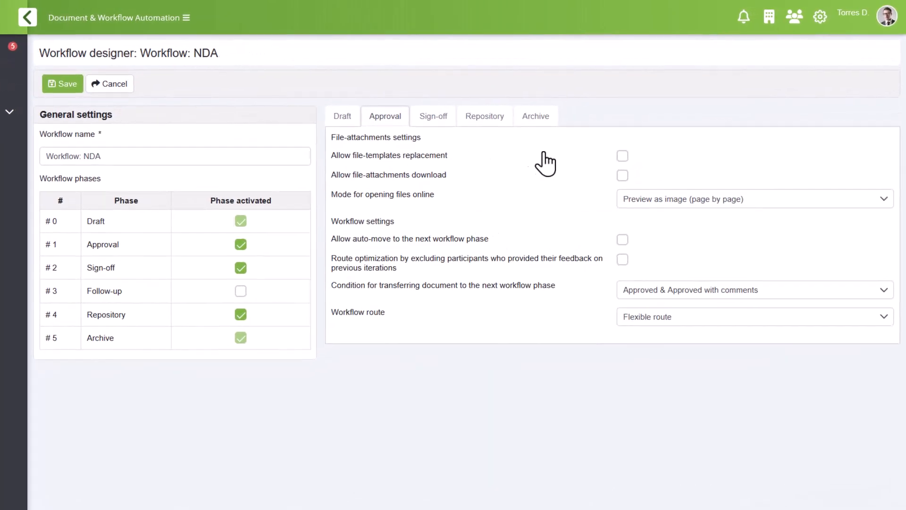
{"action": "left_click", "coordinate": [883, 204]}
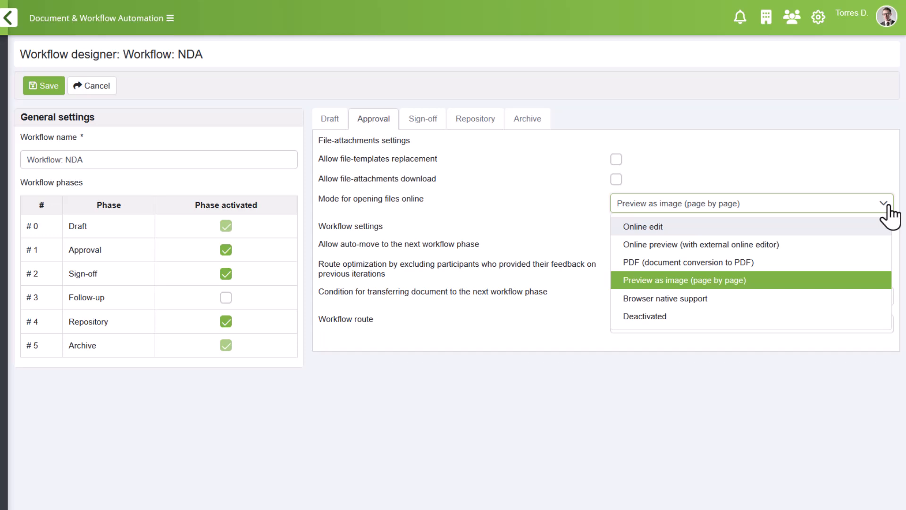
{"action": "key", "text": "Return"}
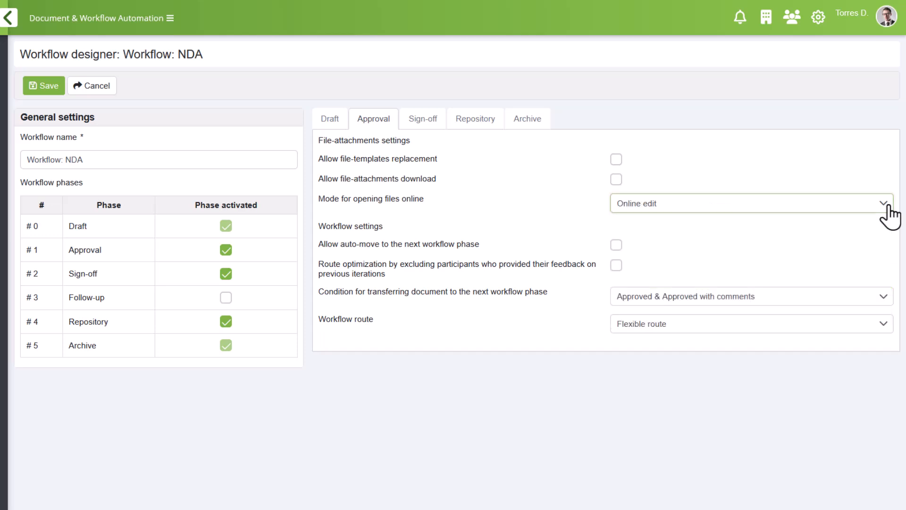
{"action": "left_click", "coordinate": [883, 324]}
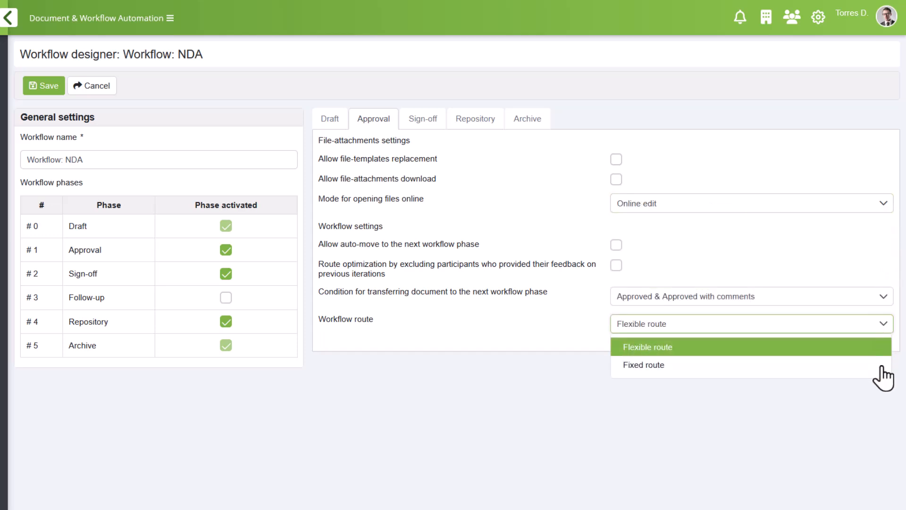
{"action": "left_click", "coordinate": [881, 366]}
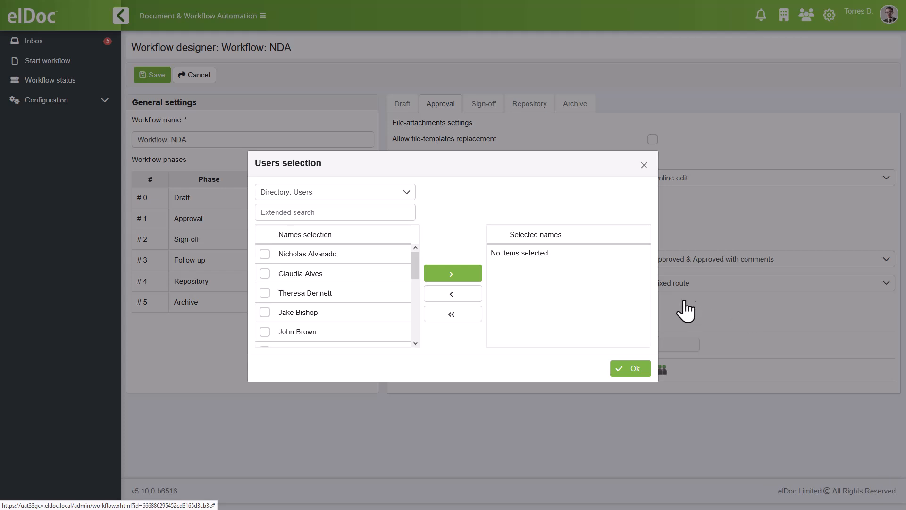
Assign the second and fifth listed users as Stage 1 approvers and save the NDA workflow.
{"action": "left_click", "coordinate": [399, 274]}
{"action": "left_click", "coordinate": [404, 332]}
{"action": "left_click", "coordinate": [452, 274]}
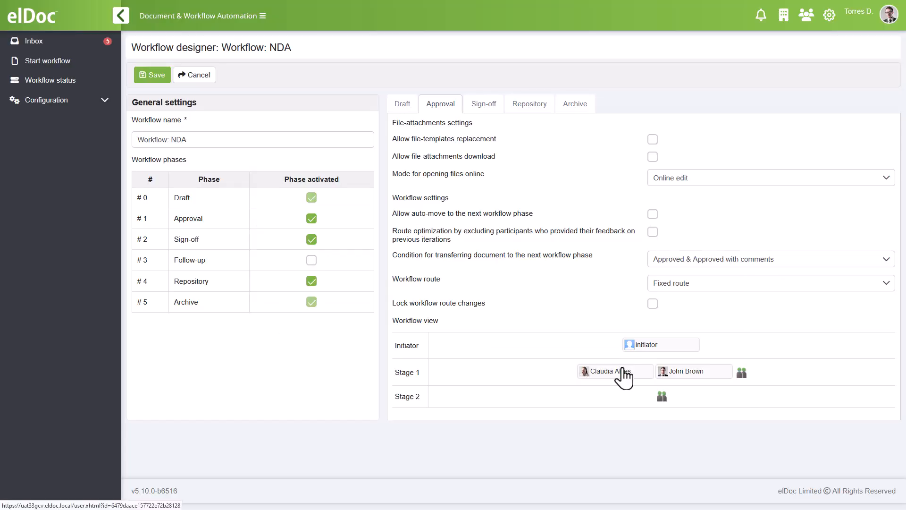
{"action": "left_click", "coordinate": [152, 76]}
{"action": "left_click", "coordinate": [499, 272]}
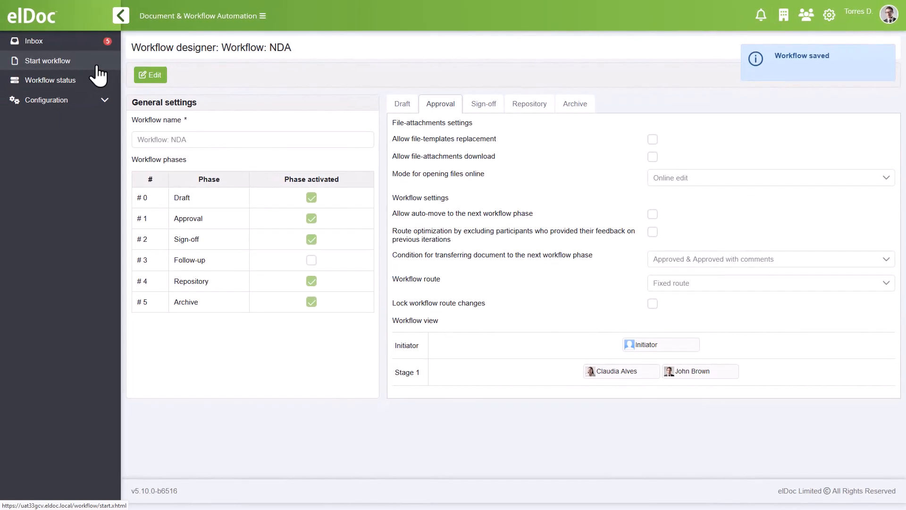
Start a new NDA document from Get Started Documents with the subject "Intelligent Automation Professional Services".
{"action": "left_click", "coordinate": [97, 69]}
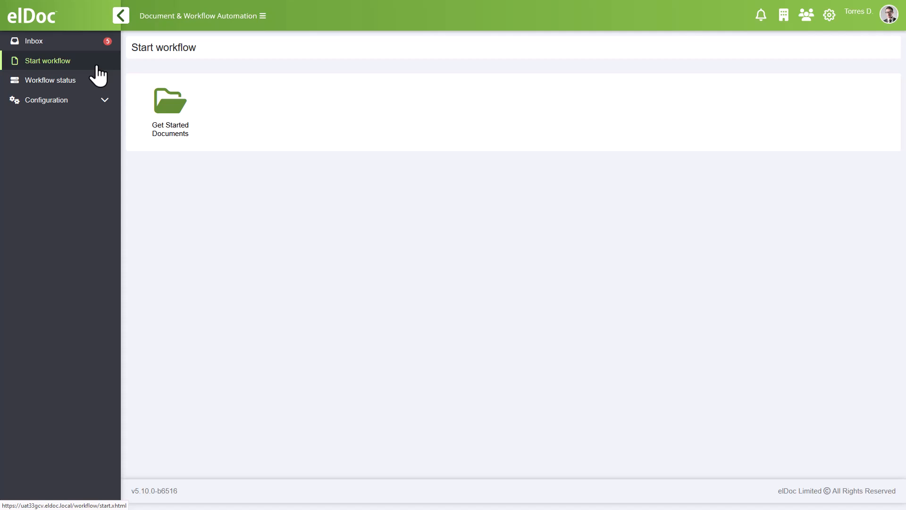
{"action": "left_click", "coordinate": [167, 111]}
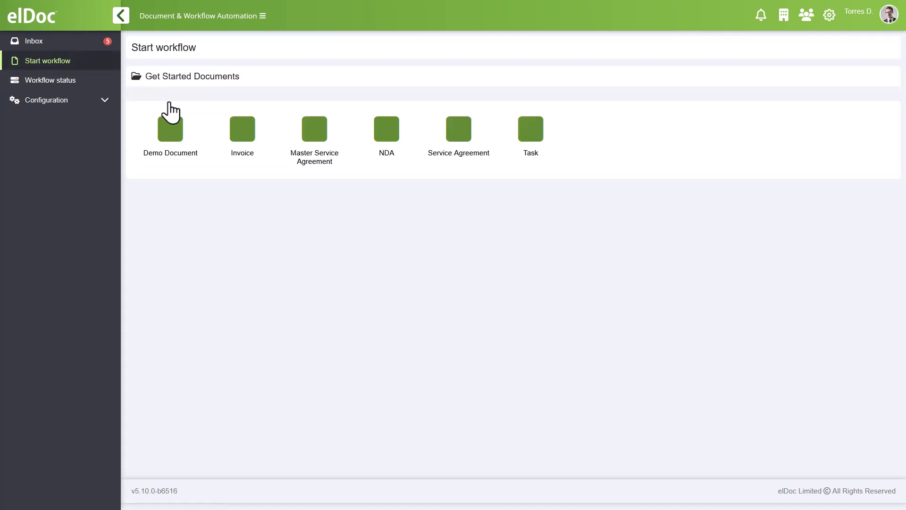
{"action": "left_click", "coordinate": [386, 132]}
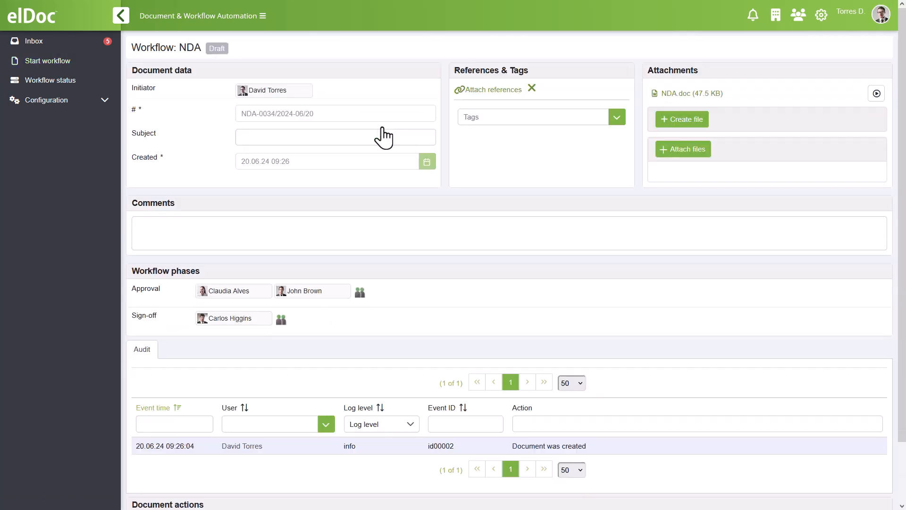
{"action": "left_click", "coordinate": [361, 292]}
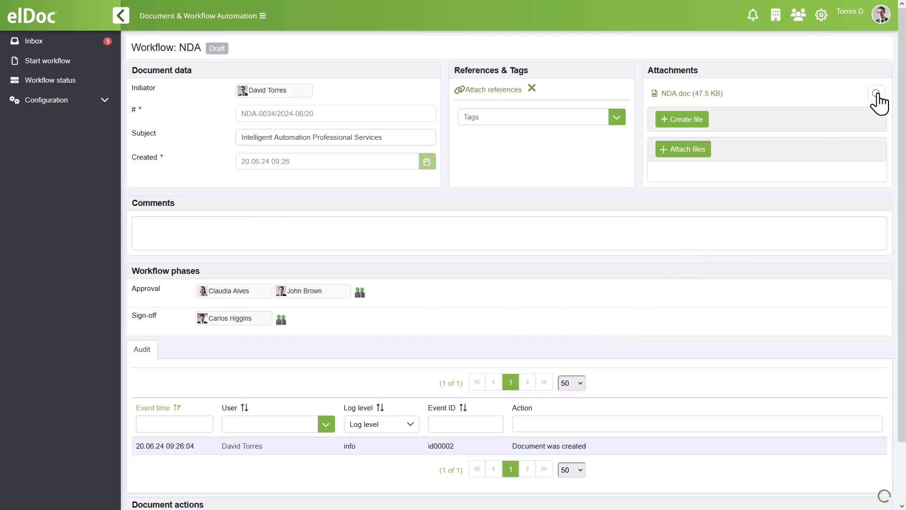
Preview the attached NDA.doc, close the preview and send the document for approval.
{"action": "left_click", "coordinate": [876, 94]}
{"action": "scroll", "coordinate": [669, 203], "scroll_direction": "down", "scroll_amount": 10}
{"action": "scroll", "coordinate": [669, 203], "scroll_direction": "down", "scroll_amount": 16}
{"action": "scroll", "coordinate": [670, 203], "scroll_direction": "up", "scroll_amount": 20}
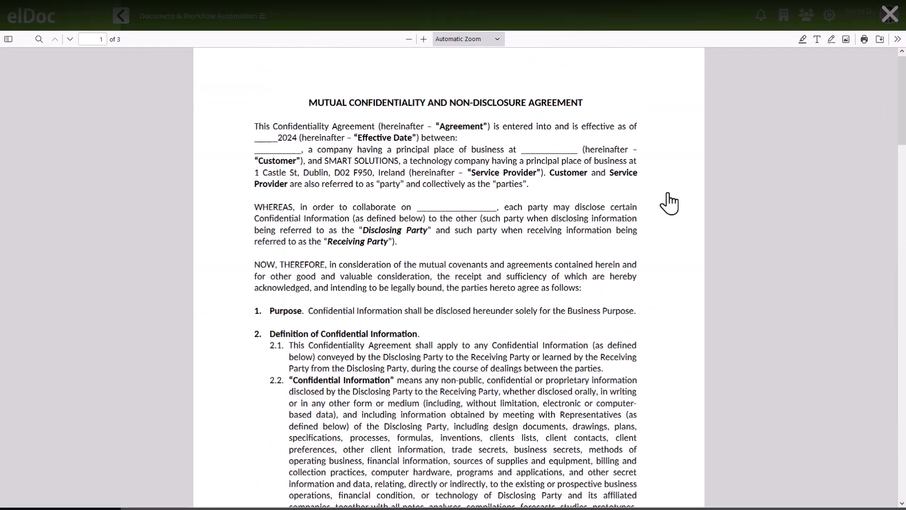
{"action": "left_click", "coordinate": [890, 15]}
{"action": "scroll", "coordinate": [878, 170], "scroll_direction": "down", "scroll_amount": 3}
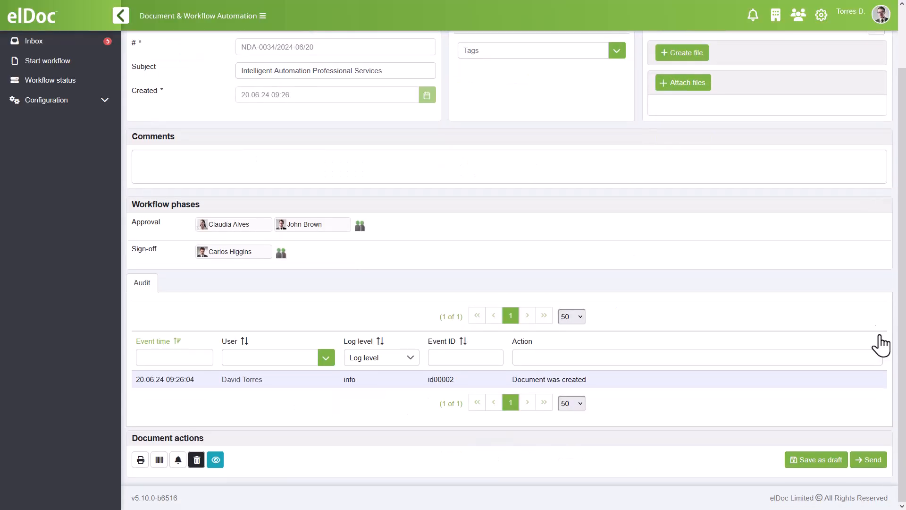
{"action": "left_click", "coordinate": [880, 466]}
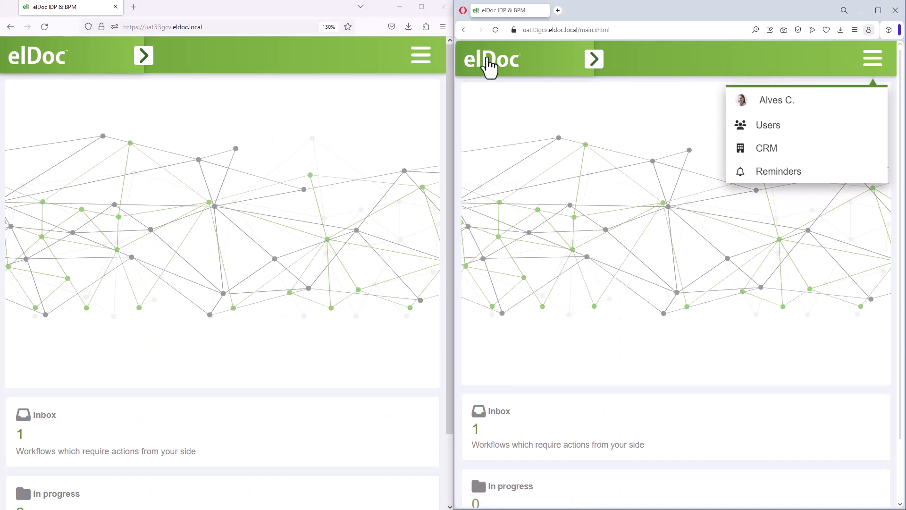
Switch to the two approvers' browser windows and open the received NDA's attached NDA.doc for online editing in both.
{"action": "left_click", "coordinate": [421, 56]}
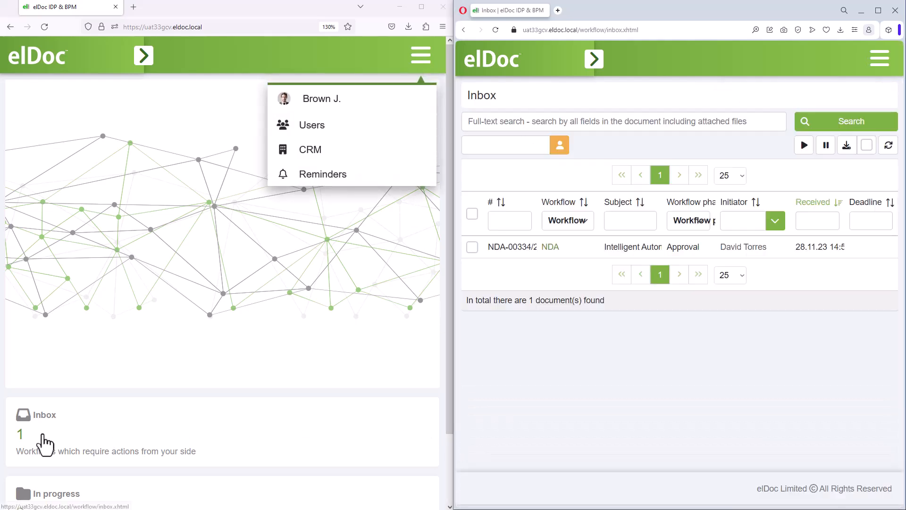
{"action": "left_click", "coordinate": [40, 439]}
{"action": "left_click", "coordinate": [506, 250]}
{"action": "left_click", "coordinate": [217, 259]}
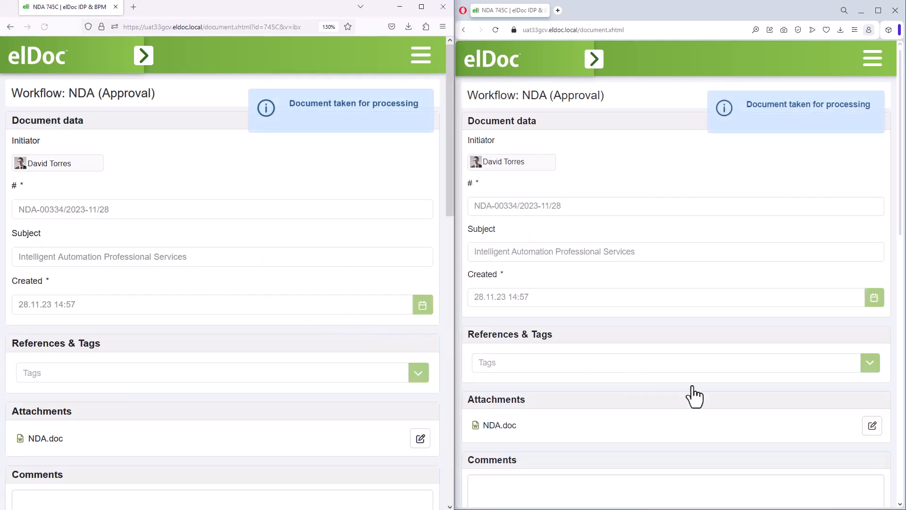
{"action": "left_click", "coordinate": [420, 439]}
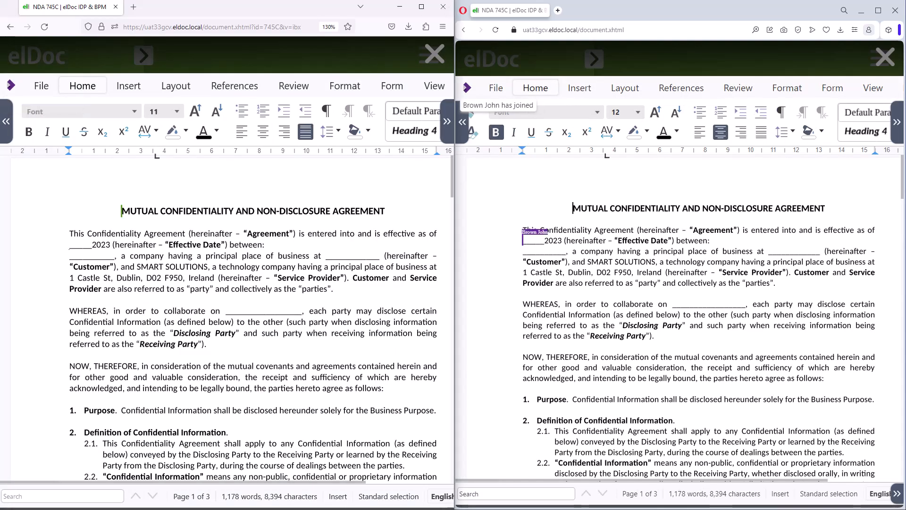
In the agreement's opening paragraph, complete the effective date as 28/11/2023 and enter ABC GROUP as the customer.
{"action": "double_click", "coordinate": [81, 243]}
{"action": "type", "text": "28/11/"}
{"action": "double_click", "coordinate": [92, 255]}
{"action": "type", "text": "ABC GROUP"}
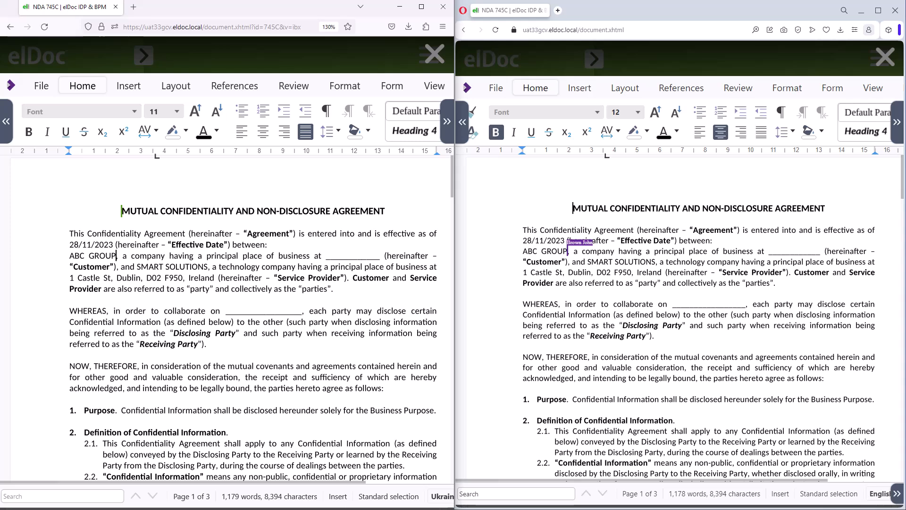
Fill in the customer's business address and enter "Intelligent Automation Professional Services" as the subject of collaboration.
{"action": "double_click", "coordinate": [353, 255]}
{"action": "type", "text": "5 New N Rd, "}
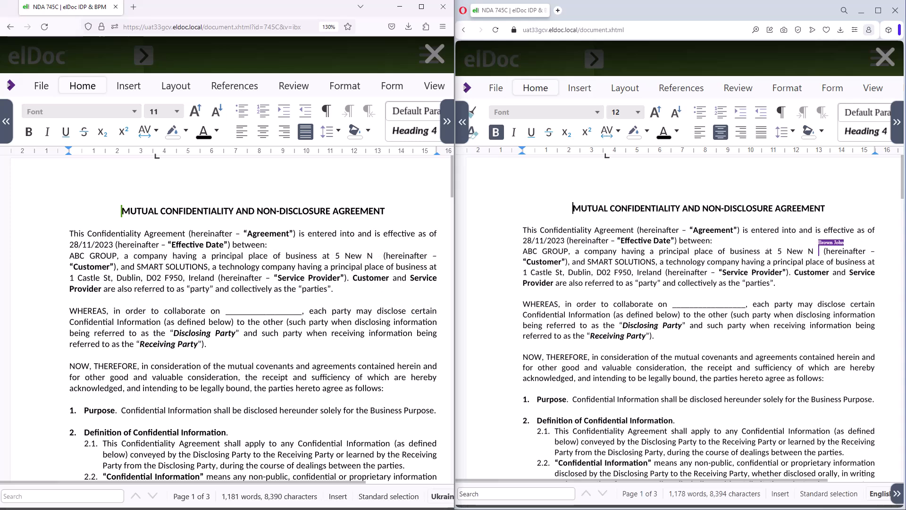
{"action": "type", "text": "London N1 6N"}
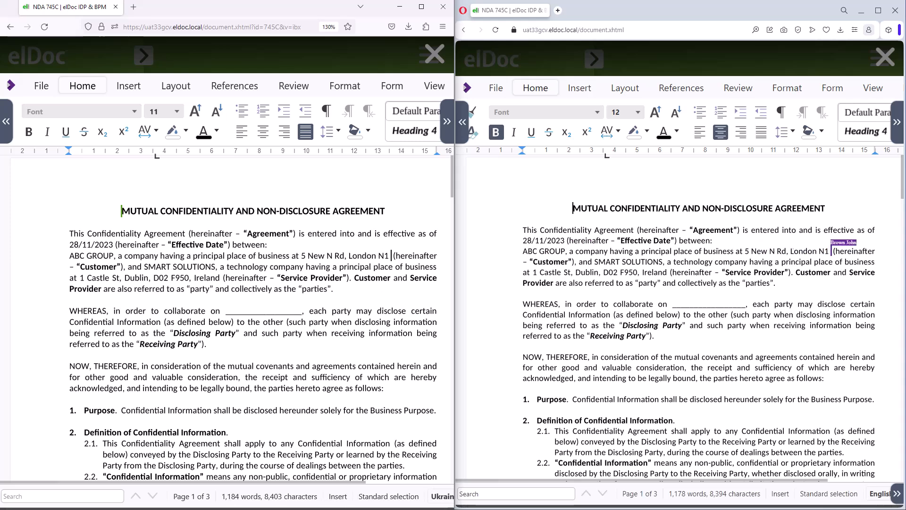
{"action": "type", "text": "P, UK"}
{"action": "double_click", "coordinate": [263, 310]}
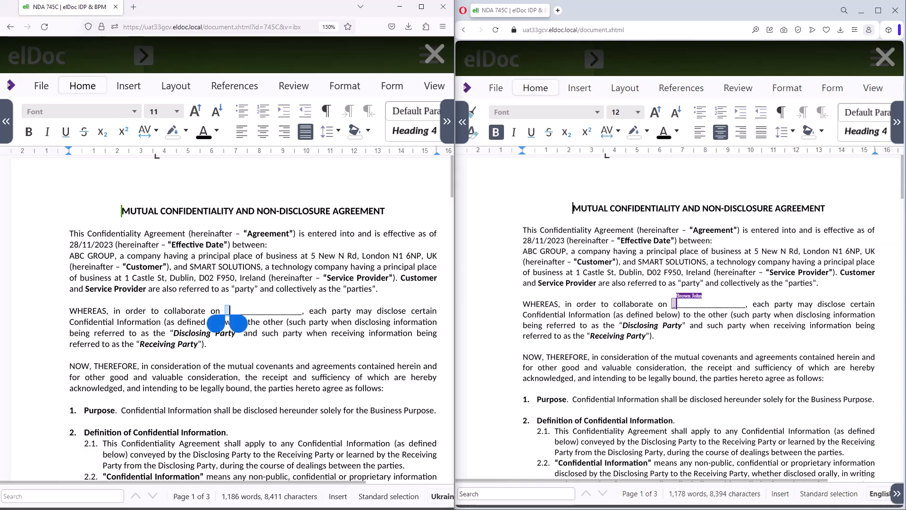
{"action": "type", "text": "Intelligent Automation Professional Services"}
In the second approver's window, extend clause 5.2 with "nor shall this Agreement grant either party any rights in or to the other party's Confidential Information".
{"action": "scroll", "coordinate": [226, 316], "scroll_direction": "down", "scroll_amount": 10}
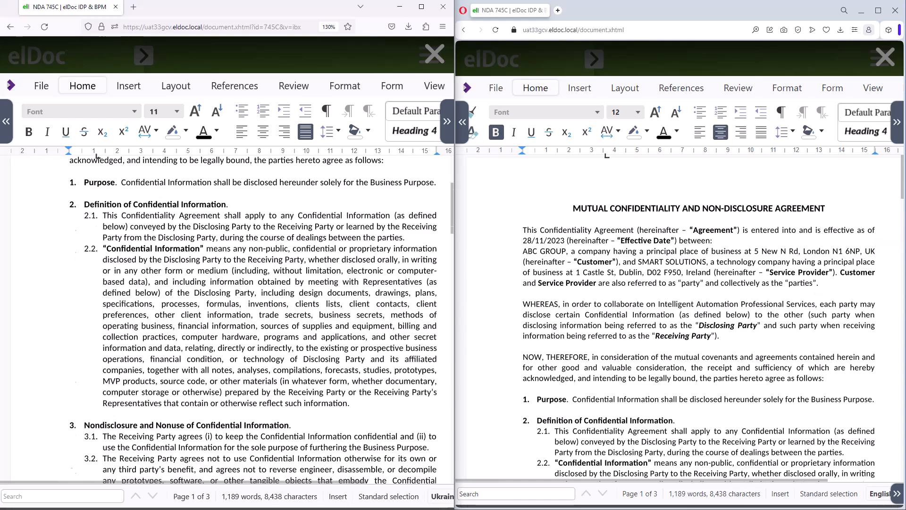
{"action": "scroll", "coordinate": [802, 288], "scroll_direction": "down", "scroll_amount": 4}
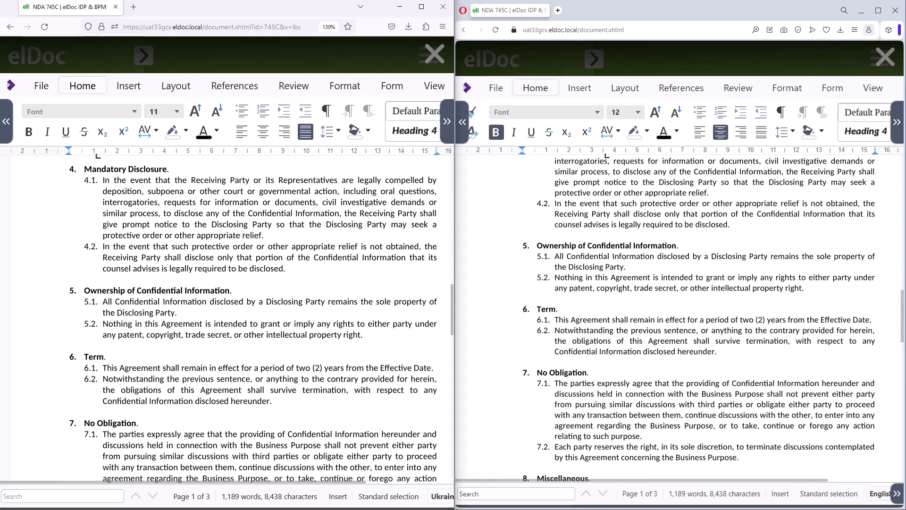
{"action": "left_click", "coordinate": [802, 288]}
{"action": "type", "text": "nor shall this Agreement grant either party any rights in or to the other party´s Confidential Information"}
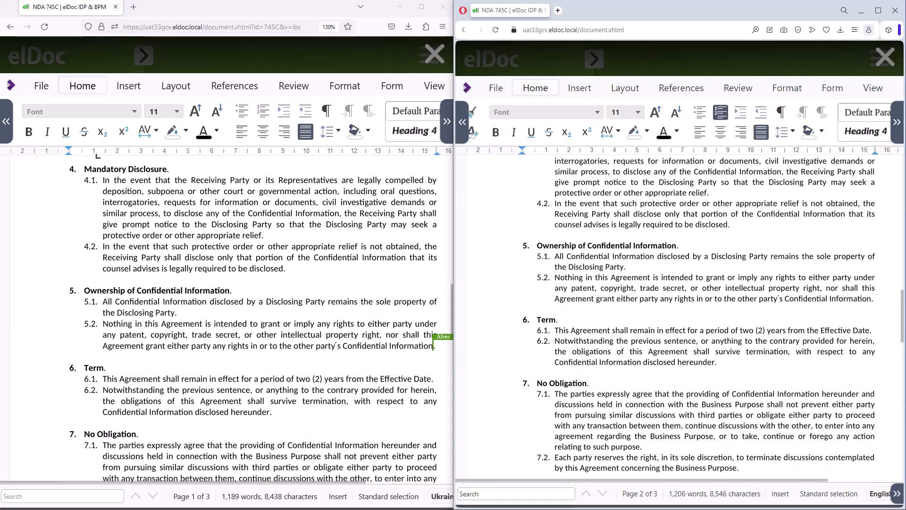
Add a comment on clause 5.2 asking the other approver by first name to "pls complete and edit clause 5.2, if necessary.".
{"action": "left_click", "coordinate": [738, 88]}
{"action": "left_click", "coordinate": [696, 122]}
{"action": "left_click", "coordinate": [576, 249]}
{"action": "type", "text": "J"}
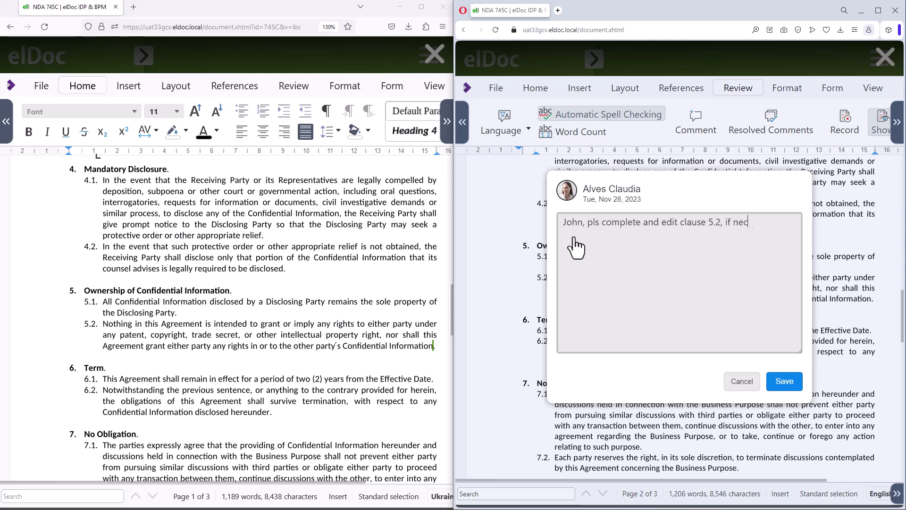
{"action": "left_click", "coordinate": [785, 381]}
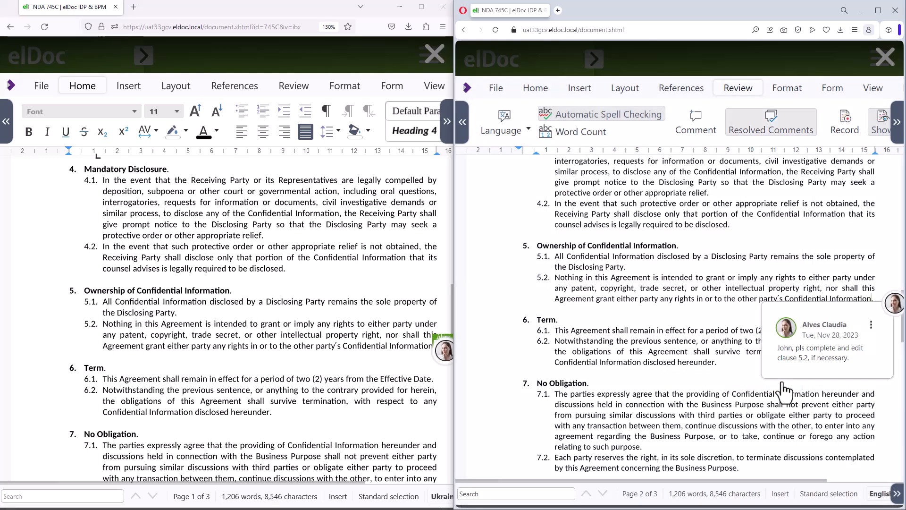
Extend clause 5.2 with ", except for the limited right to review and use such Confidential Information solely for the purposes of the Business Purpose".
{"action": "type", "text": ", except for the limited right to review and use such Confidential Information solely for the purposes of the Business Purpose"}
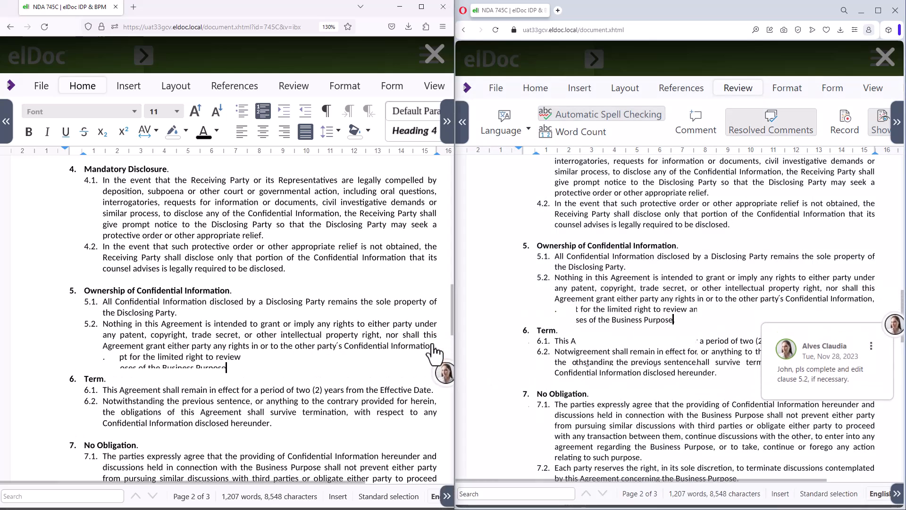
Resolve the comment on clause 5.2 as the first approver and remove it in the commenting approver's window.
{"action": "left_click", "coordinate": [445, 375]}
{"action": "left_click", "coordinate": [405, 395]}
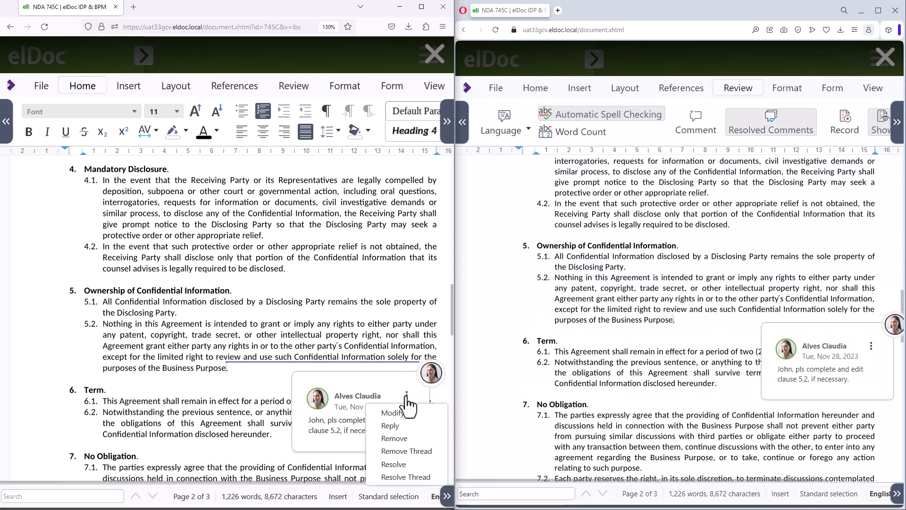
{"action": "left_click", "coordinate": [411, 471]}
{"action": "left_click", "coordinate": [872, 357]}
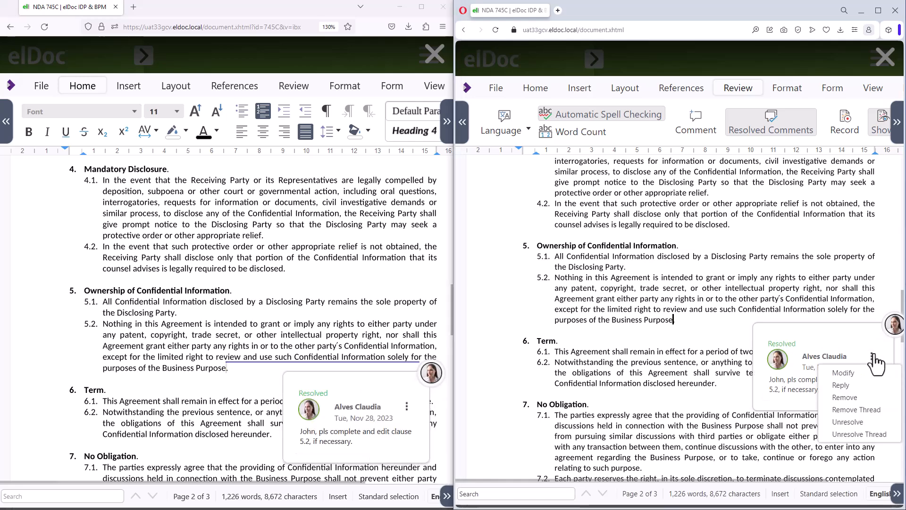
{"action": "left_click", "coordinate": [859, 399]}
As the first approver, add a comment on clause 10.2 asking the other approver by first name to "pls specify the name of the jurisdiction in clauses 10.1, 10.2.".
{"action": "scroll", "coordinate": [803, 378], "scroll_direction": "down", "scroll_amount": 10}
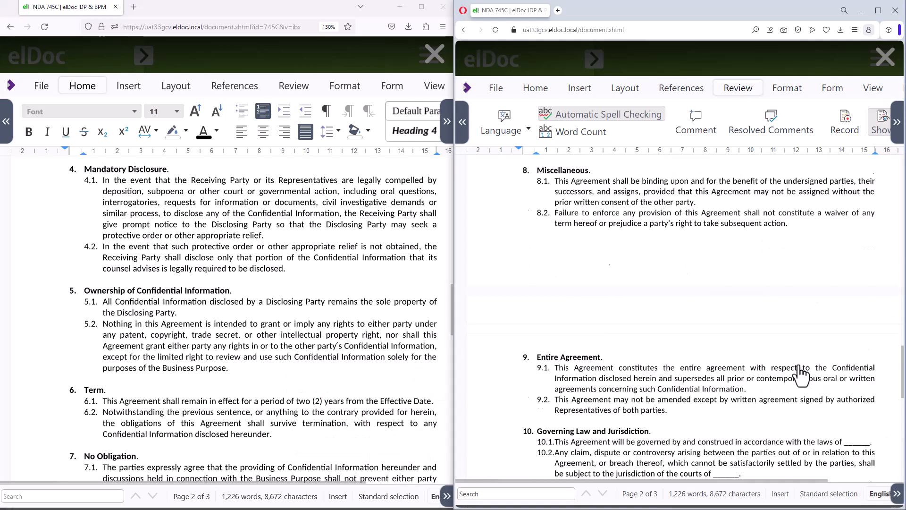
{"action": "scroll", "coordinate": [298, 392], "scroll_direction": "down", "scroll_amount": 6}
{"action": "scroll", "coordinate": [299, 392], "scroll_direction": "down", "scroll_amount": 5}
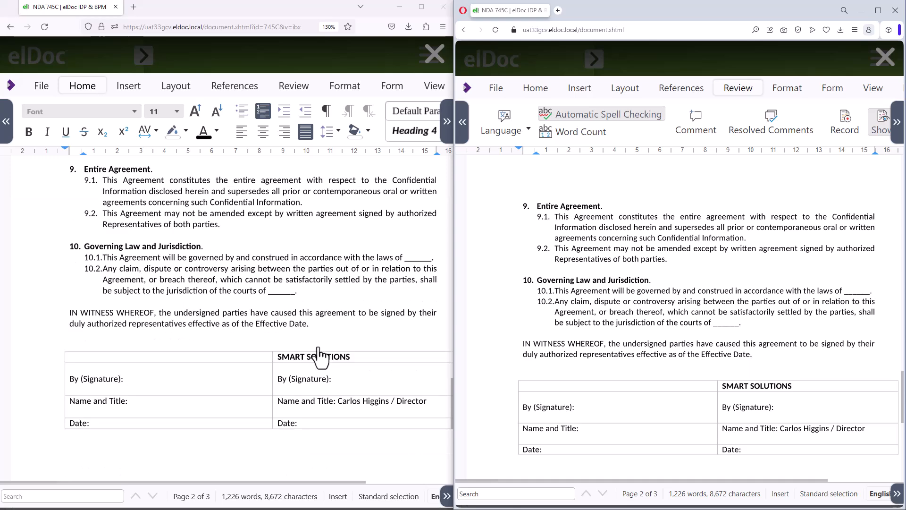
{"action": "left_click", "coordinate": [301, 89]}
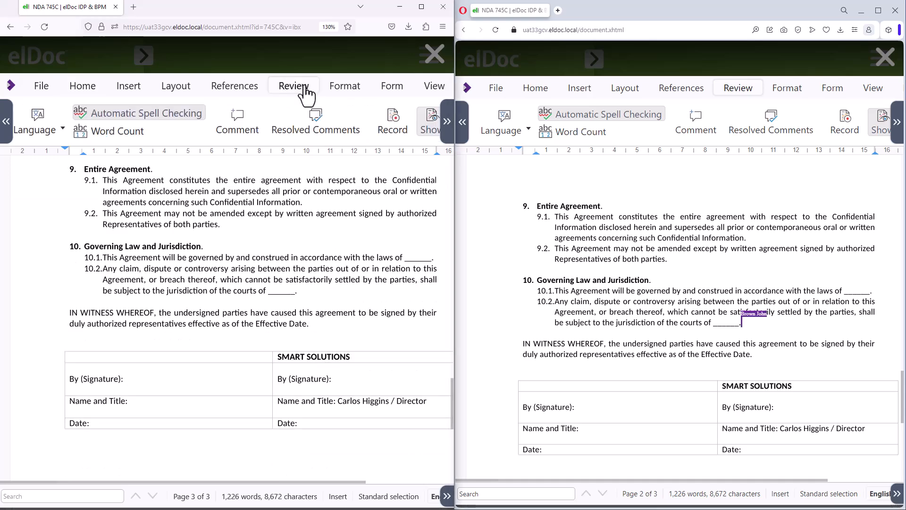
{"action": "left_click", "coordinate": [238, 122]}
{"action": "type", "text": "Claudia, pls specify the name of the jurisdiction in clauses 10"}
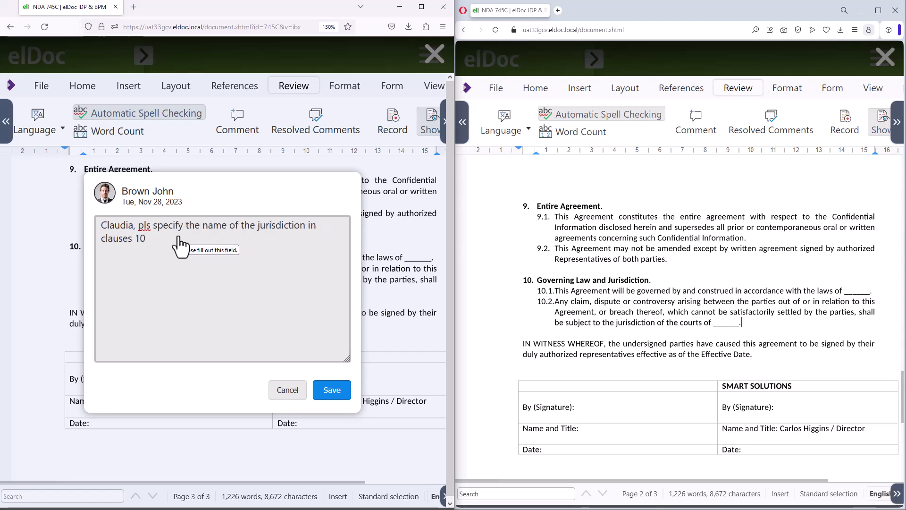
{"action": "type", "text": ".1, 10.2."}
{"action": "left_click", "coordinate": [325, 392]}
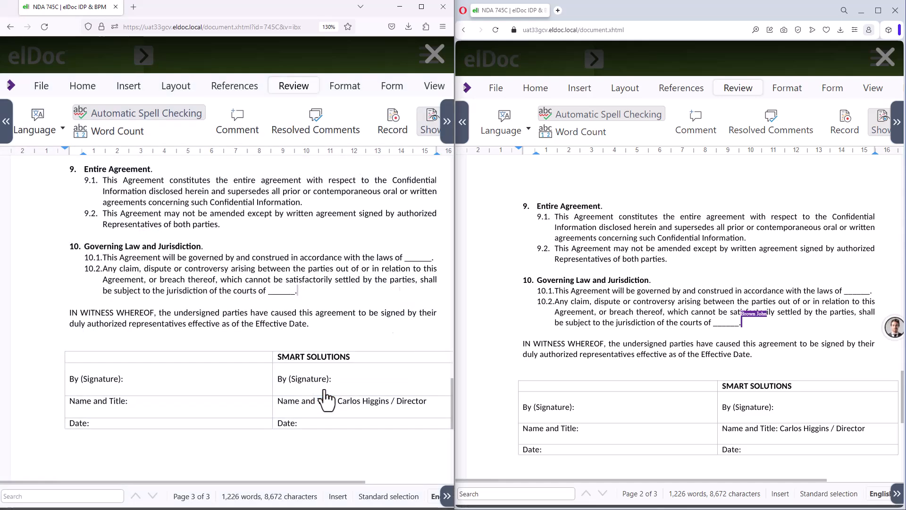
In the second approver's window, fill the blanks in clauses 10.1 and 10.2 with "Ireland".
{"action": "left_click", "coordinate": [881, 329]}
{"action": "double_click", "coordinate": [859, 291]}
{"action": "type", "text": "Irel"}
{"action": "double_click", "coordinate": [722, 324]}
{"action": "type", "text": "Ir"}
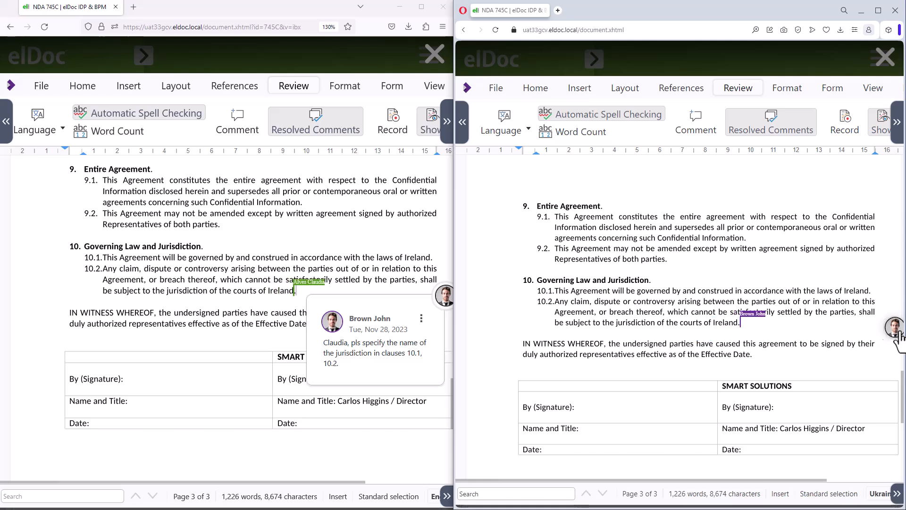
Reply "Already done!" to the jurisdiction comment as the second approver.
{"action": "left_click", "coordinate": [889, 331]}
{"action": "left_click", "coordinate": [857, 348]}
{"action": "left_click", "coordinate": [853, 377]}
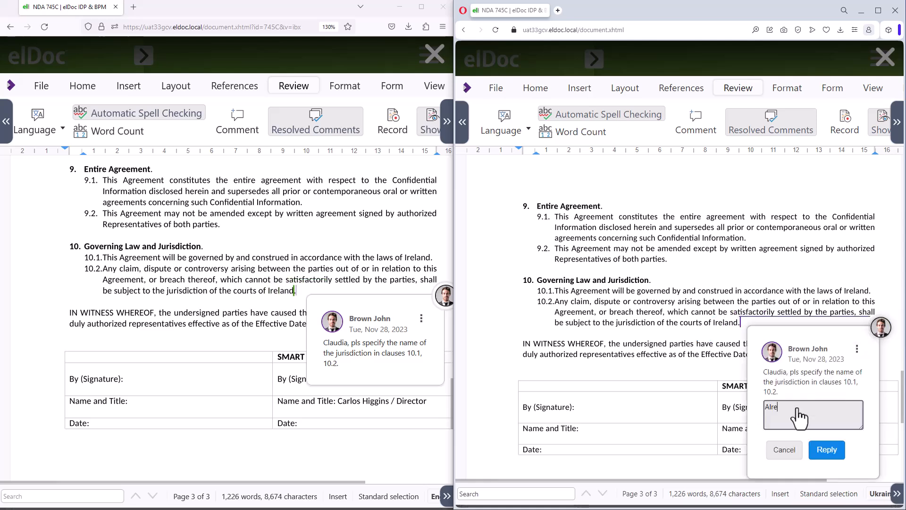
{"action": "type", "text": "Already done!"}
{"action": "left_click", "coordinate": [827, 450]}
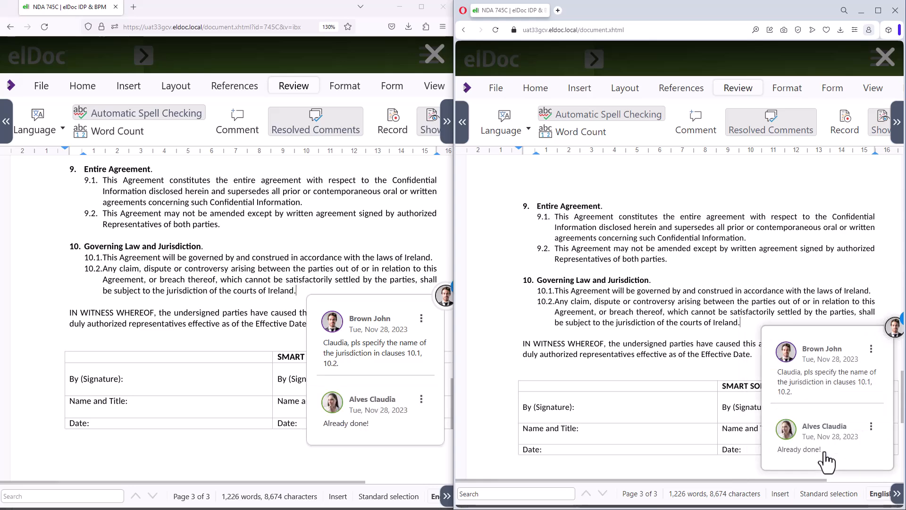
Resolve the jurisdiction comment thread as the second approver and remove it in the first approver's window.
{"action": "left_click", "coordinate": [870, 350]}
{"action": "left_click", "coordinate": [860, 423]}
{"action": "left_click", "coordinate": [422, 329]}
{"action": "left_click", "coordinate": [410, 385]}
Close the document editor in both approvers' windows and approve the NDA without comments as each approver.
{"action": "left_click", "coordinate": [431, 56]}
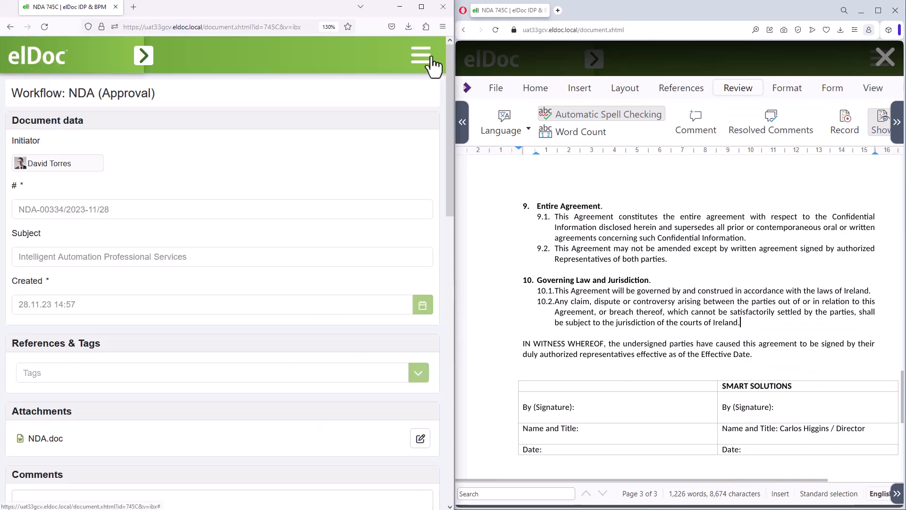
{"action": "left_click", "coordinate": [885, 57]}
{"action": "scroll", "coordinate": [813, 364], "scroll_direction": "down", "scroll_amount": 10}
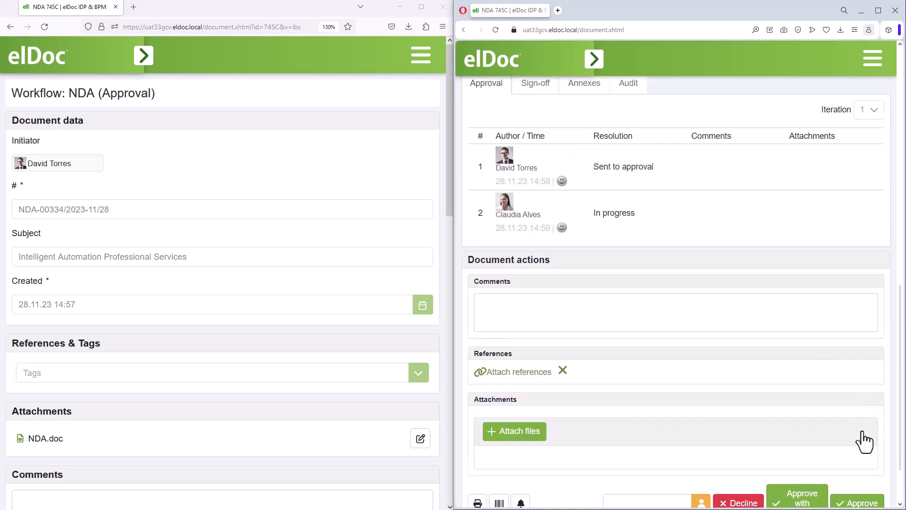
{"action": "left_click", "coordinate": [861, 441]}
{"action": "scroll", "coordinate": [344, 377], "scroll_direction": "down", "scroll_amount": 15}
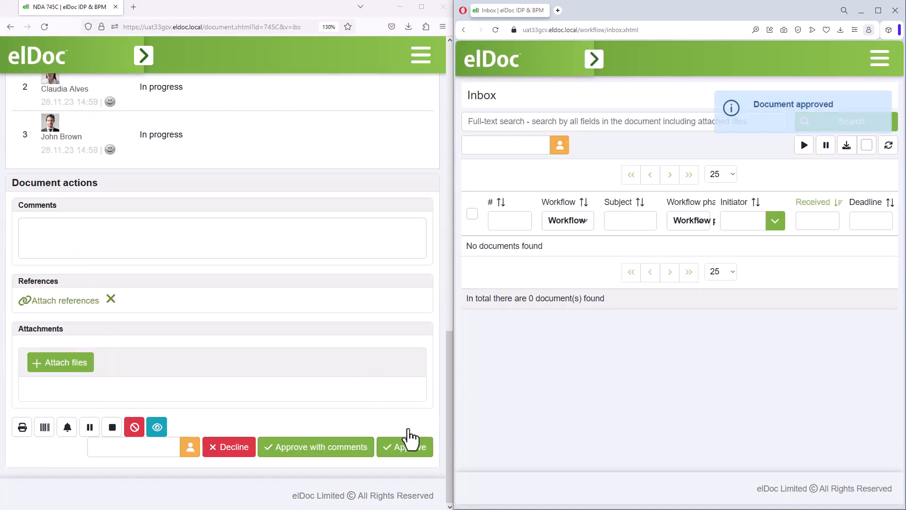
{"action": "left_click", "coordinate": [406, 450]}
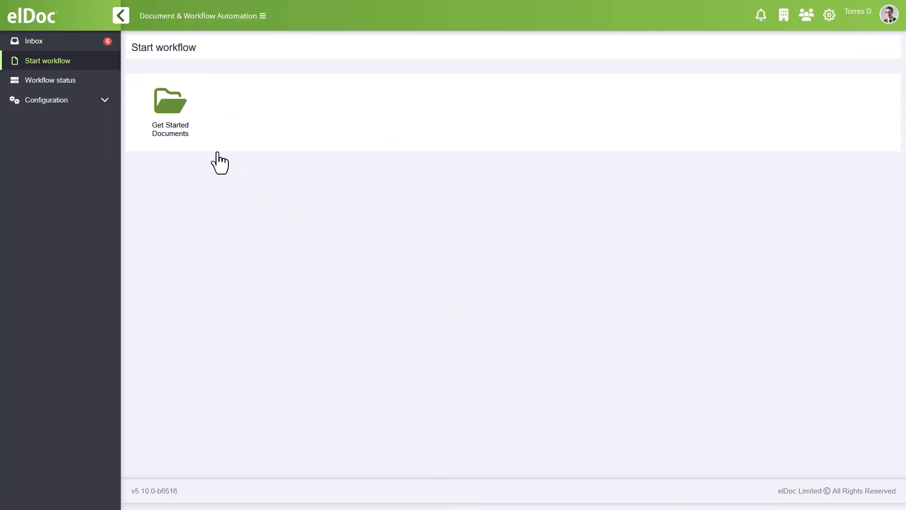
Open the "Intelligent Automation Professional Services" NDA from the initiator's inbox and review its approval resolutions.
{"action": "left_click", "coordinate": [83, 45]}
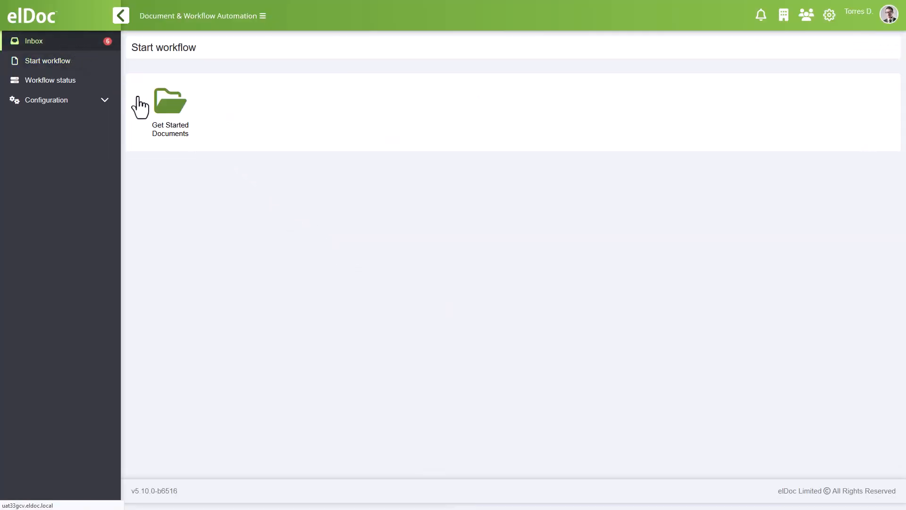
{"action": "left_click", "coordinate": [243, 190]}
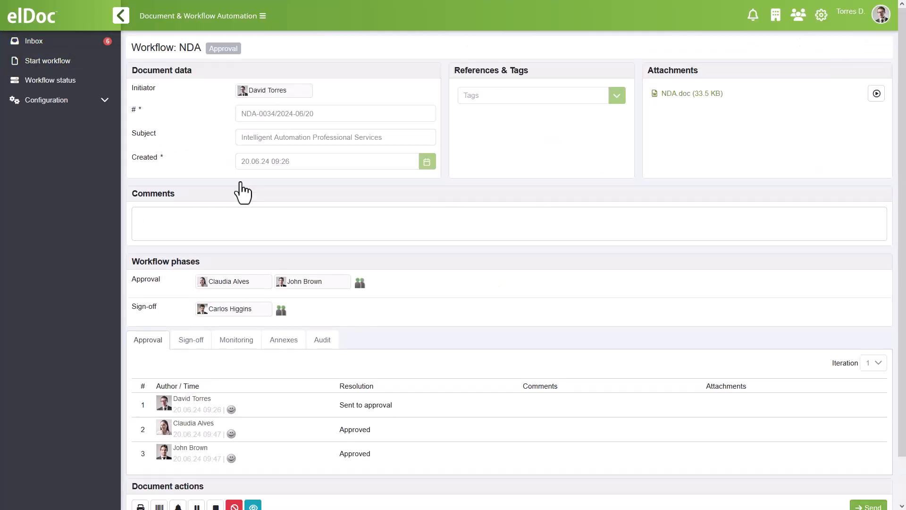
{"action": "scroll", "coordinate": [403, 293], "scroll_direction": "down", "scroll_amount": 2}
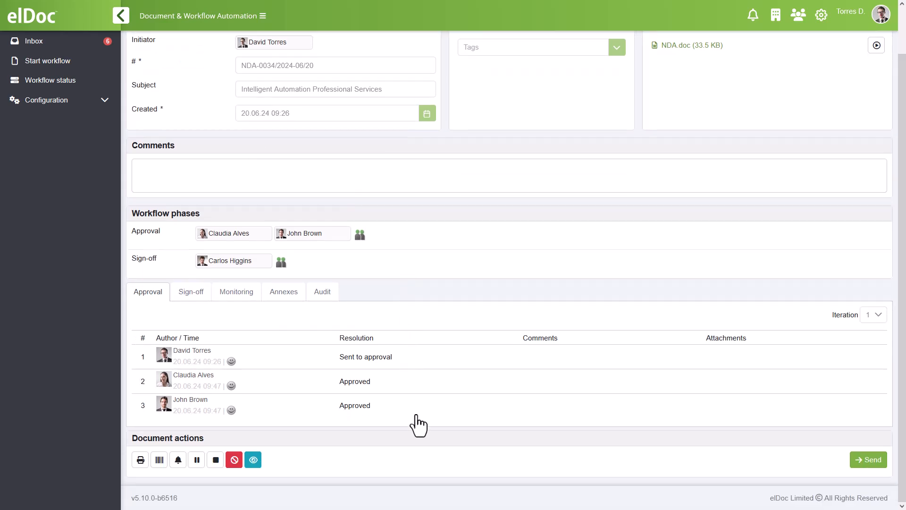
{"action": "scroll", "coordinate": [418, 425], "scroll_direction": "up", "scroll_amount": 2}
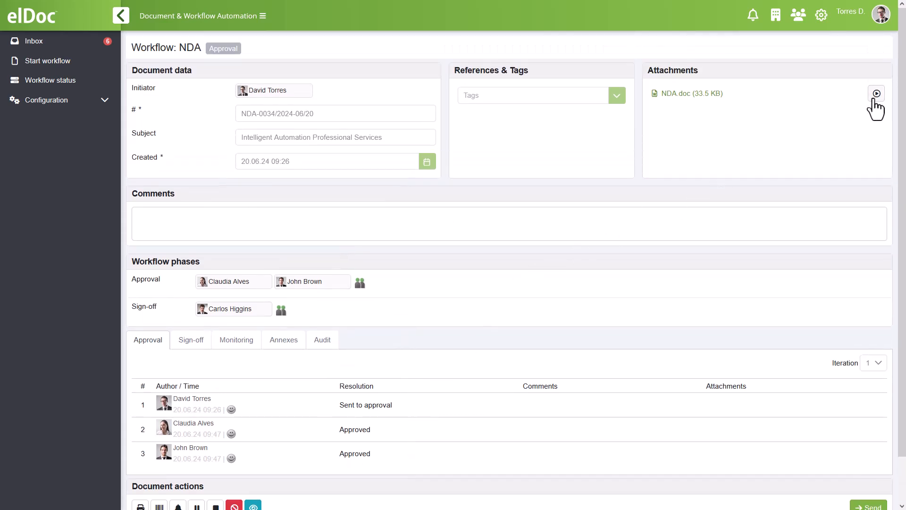
View the revision history of the attached NDA.doc, and close the document viewer.
{"action": "left_click", "coordinate": [876, 94]}
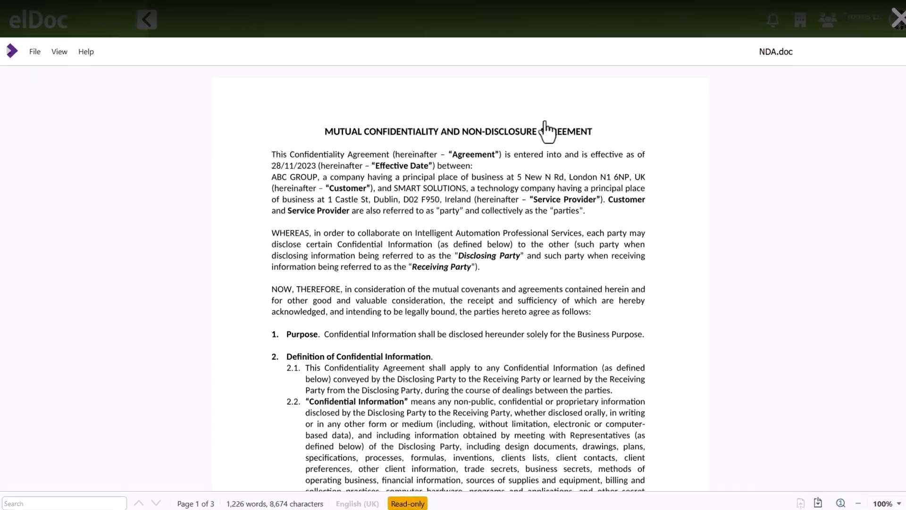
{"action": "left_click", "coordinate": [34, 50]}
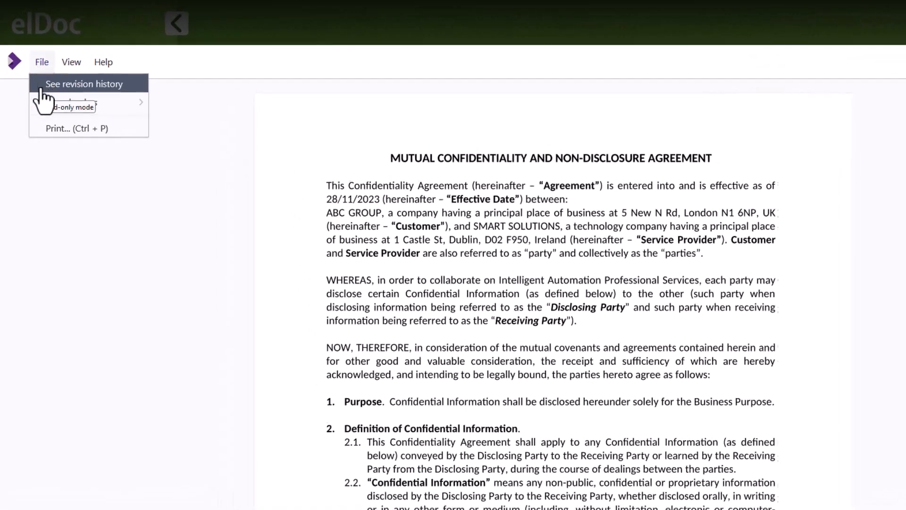
{"action": "left_click", "coordinate": [47, 85]}
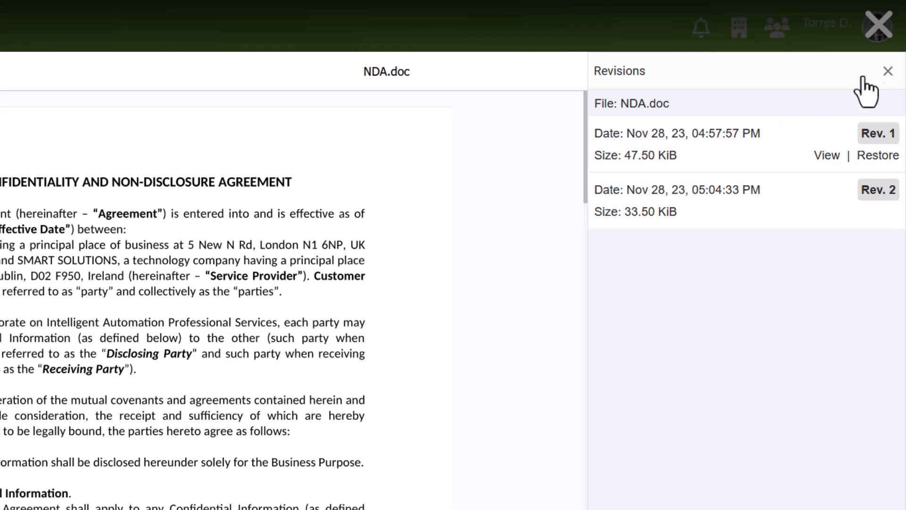
{"action": "left_click", "coordinate": [888, 71]}
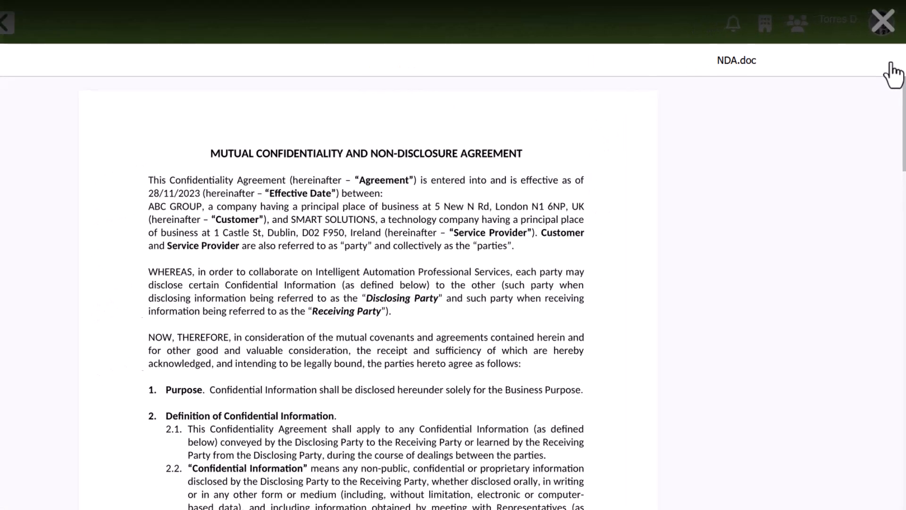
{"action": "left_click", "coordinate": [881, 24]}
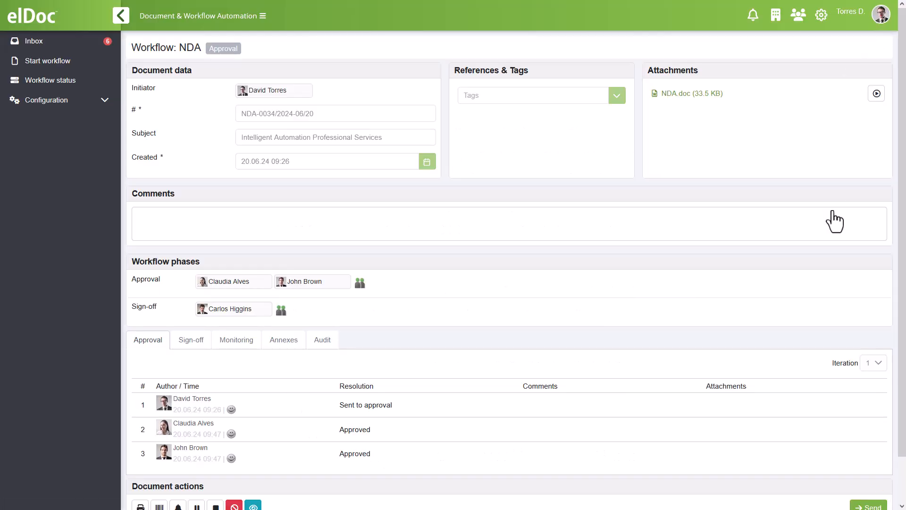
Send the approved NDA on to the sign-off phase.
{"action": "scroll", "coordinate": [835, 221], "scroll_direction": "down", "scroll_amount": 1}
{"action": "left_click", "coordinate": [880, 460]}
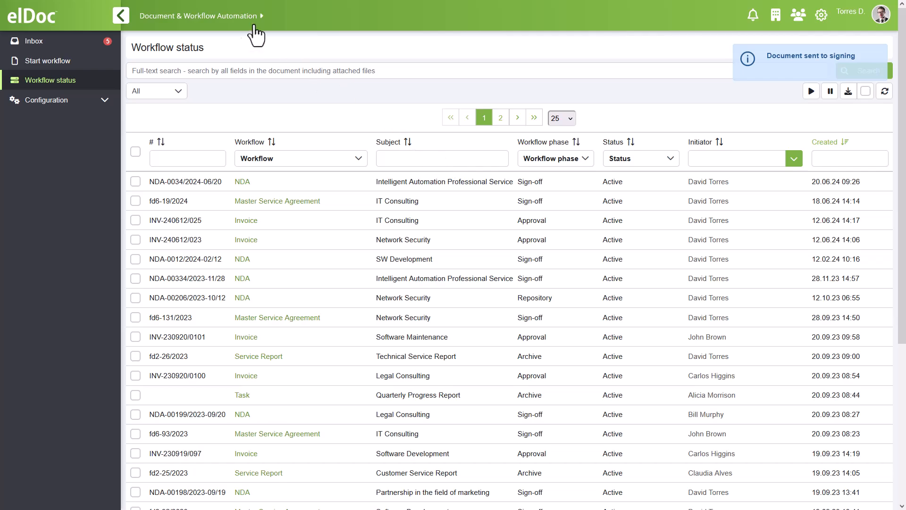
{"action": "left_click", "coordinate": [242, 16]}
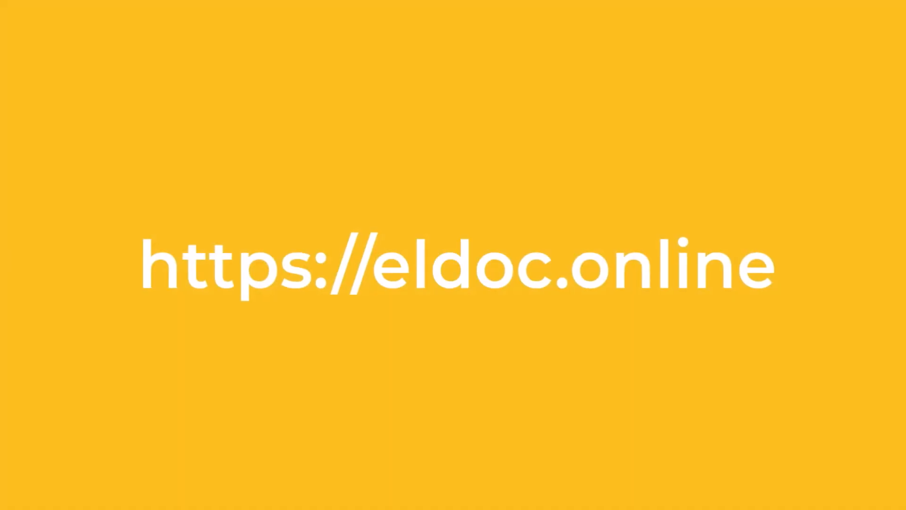